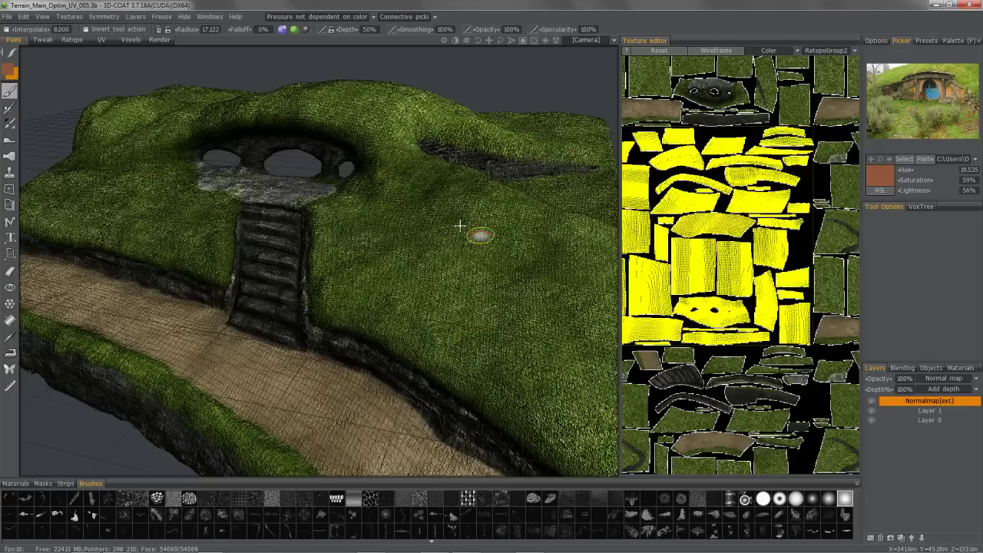
- Inspect the grey mesh window, then return to the textured high-poly terrain window
left_click_drag(460, 225, 223, 188, "alt")
left_click_drag(300, 281, 225, 379, "alt")
mouse_move(210, 544)
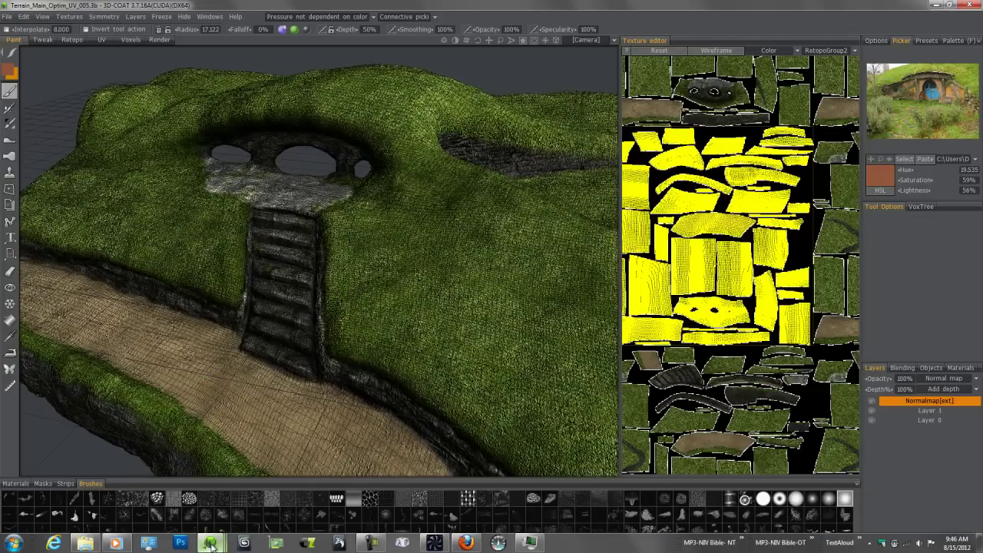
left_click(288, 501)
left_click_drag(299, 270, 277, 446, "alt")
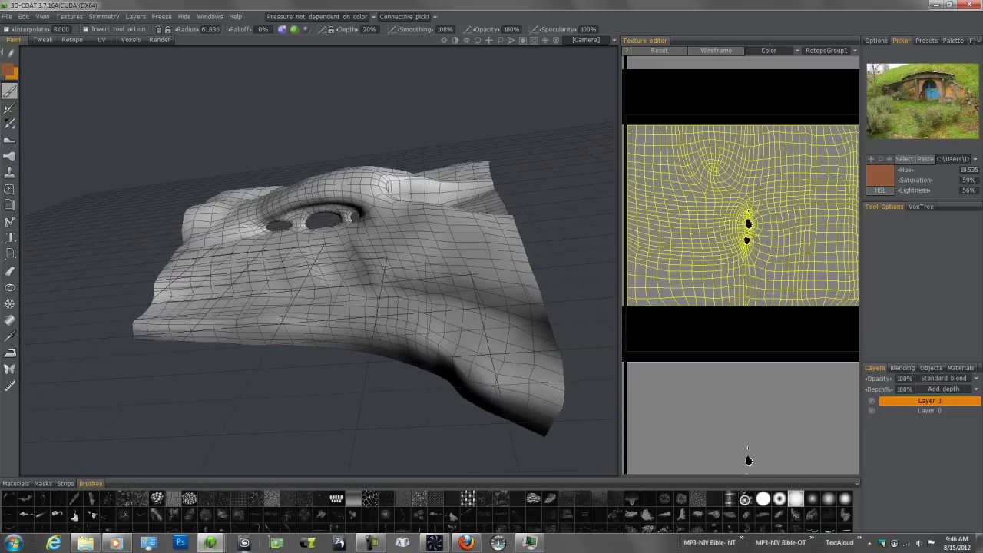
mouse_move(209, 543)
left_click(320, 480)
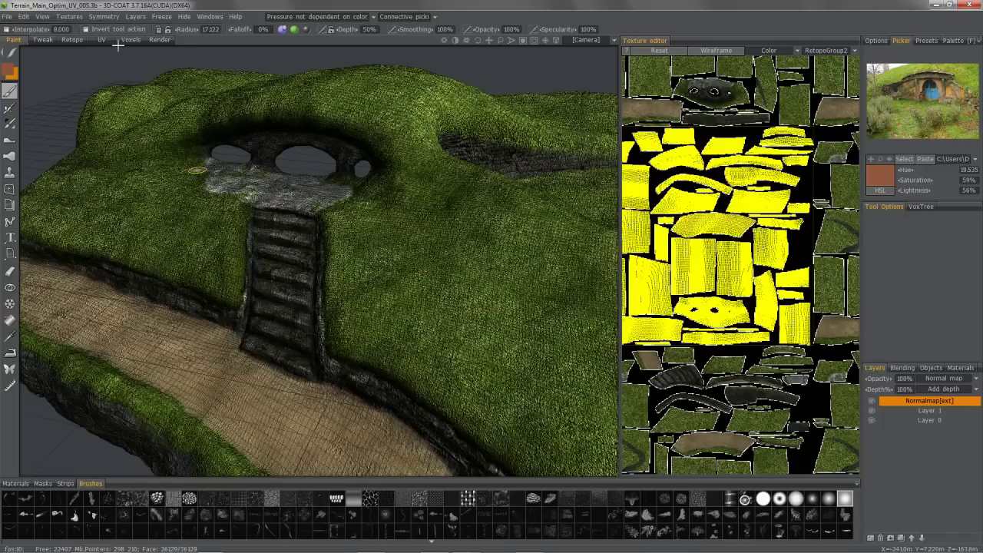
- In the Texture Baking Tool, set Terrain_Main_OptimUV_Low_Poly_01.obj as the mesh receiving projected textures
left_click(68, 17)
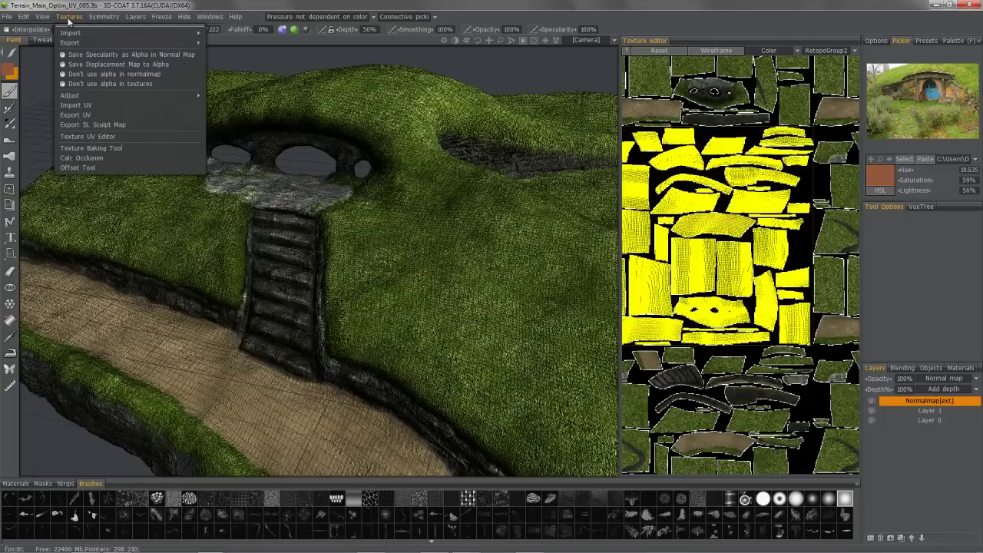
left_click(86, 148)
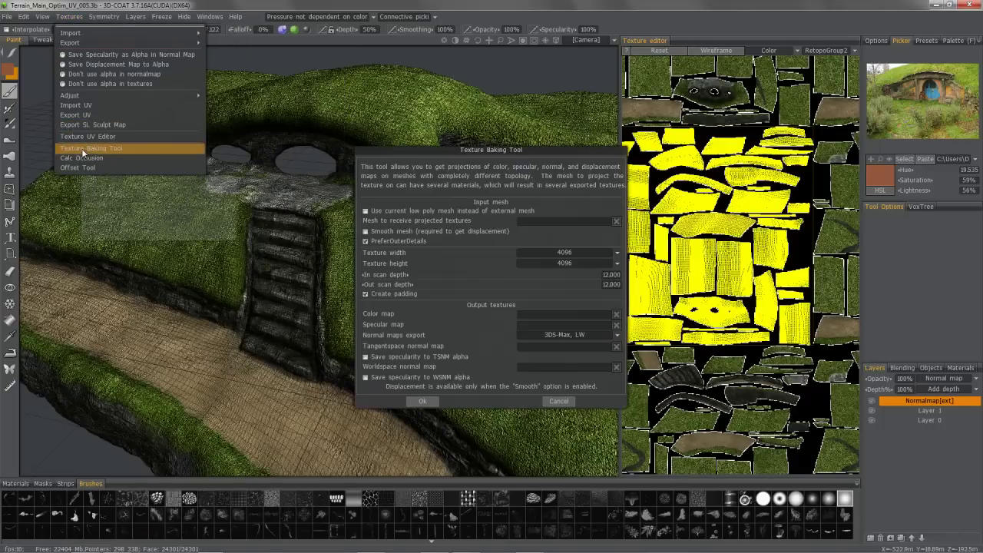
mouse_move(408, 212)
middle_mouse_down()
mouse_move(250, 212)
mouse_move(212, 256)
mouse_move(417, 219)
middle_mouse_up()
left_click(546, 221)
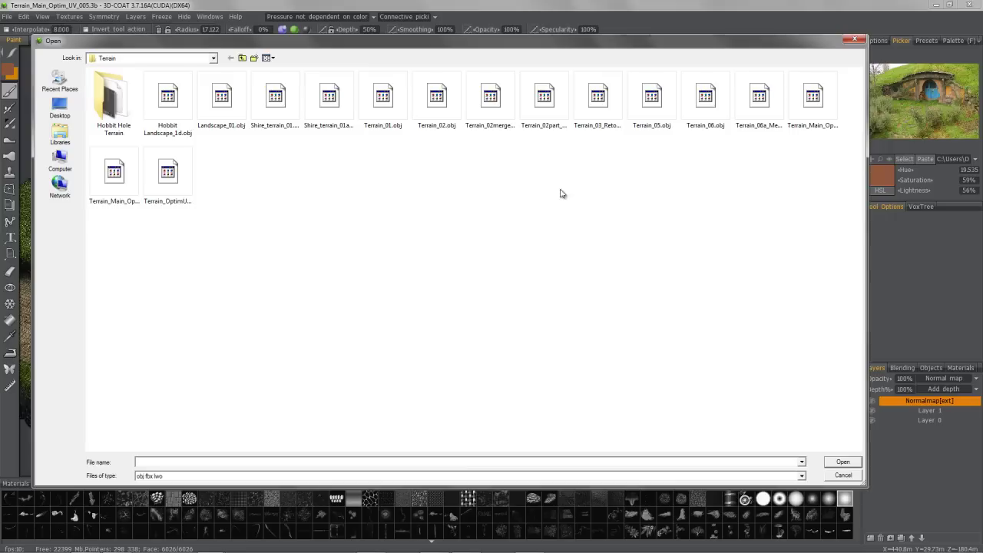
left_click(120, 178)
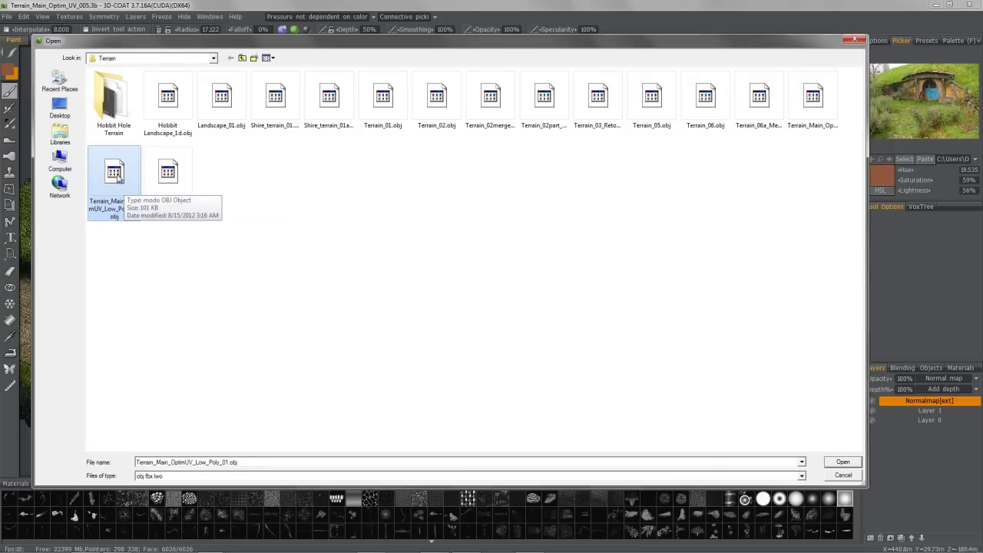
double_click(116, 175)
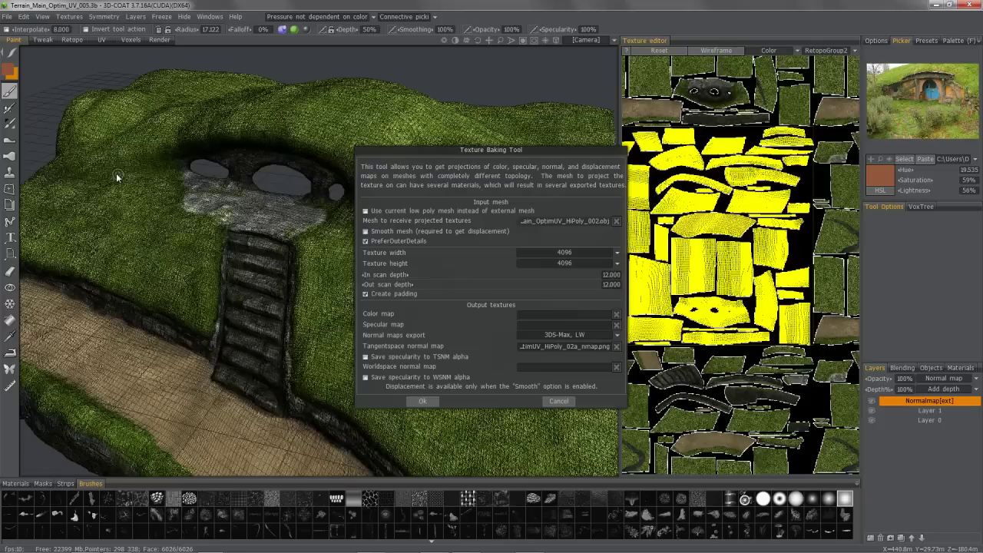
- Set texture width to 4096 and write the color map over the LowPoly_01_Color.png file
left_click(553, 252)
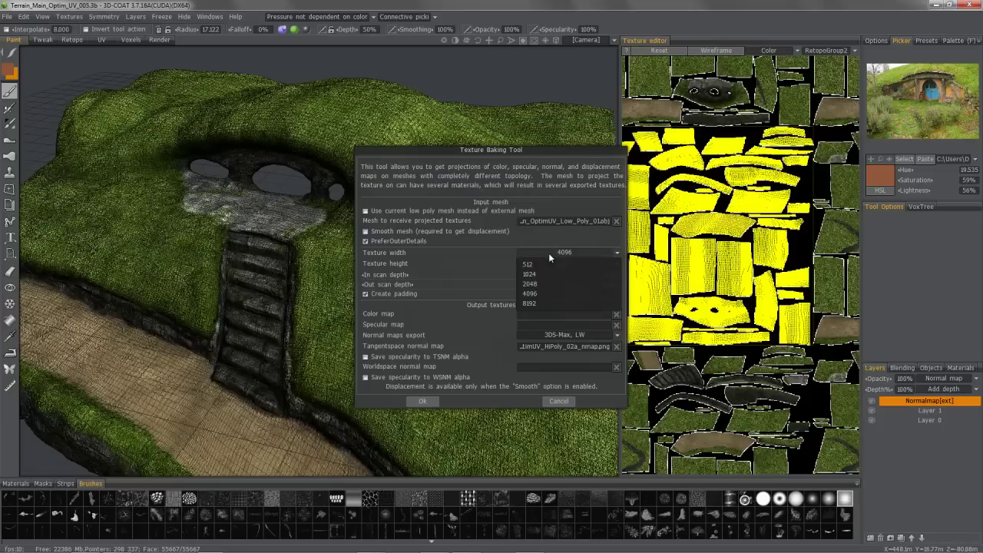
left_click(535, 295)
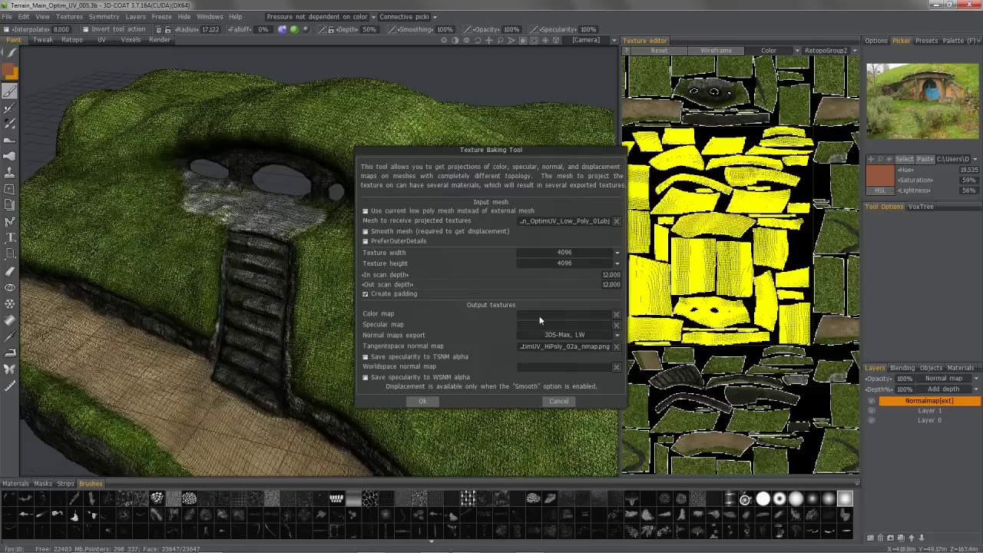
left_click(538, 314)
left_click(188, 476)
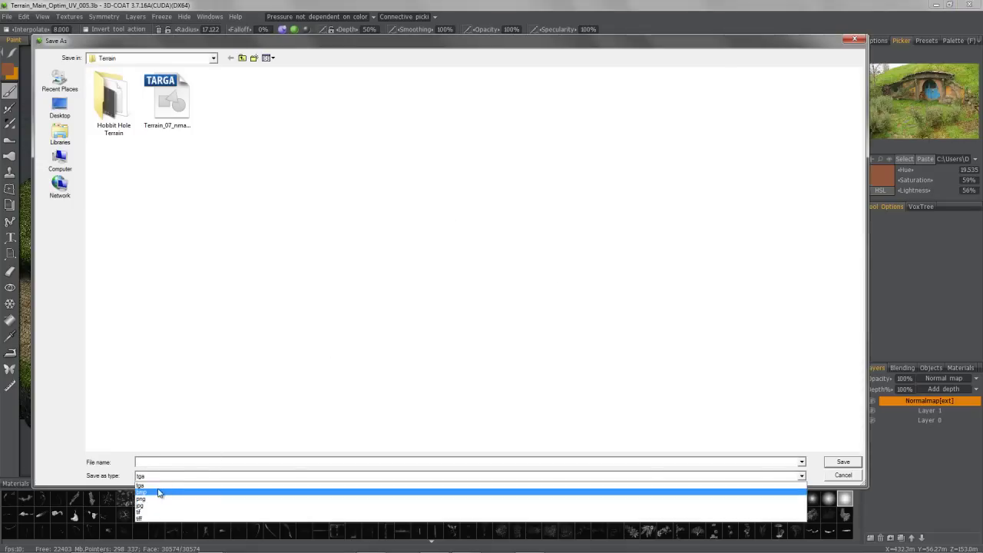
left_click(157, 499)
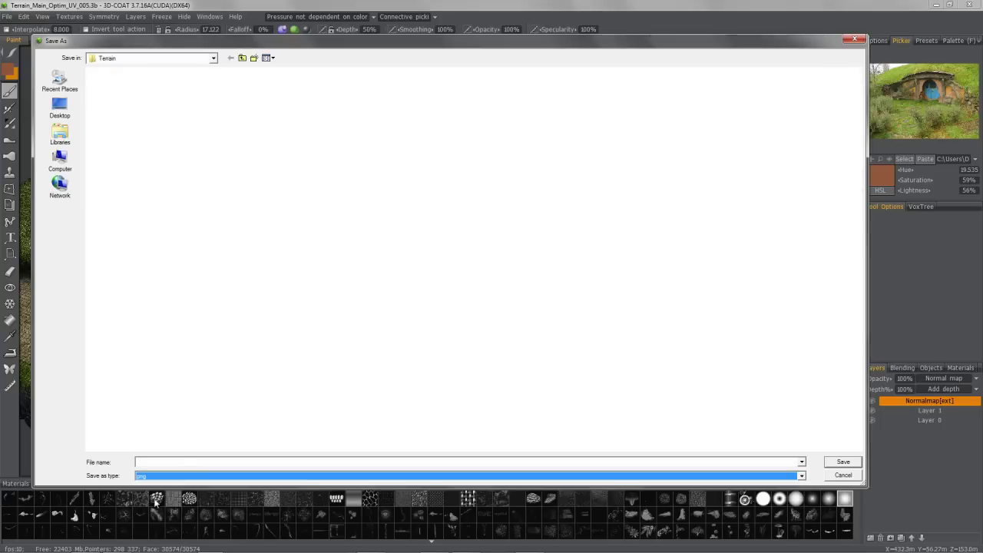
left_click(303, 272)
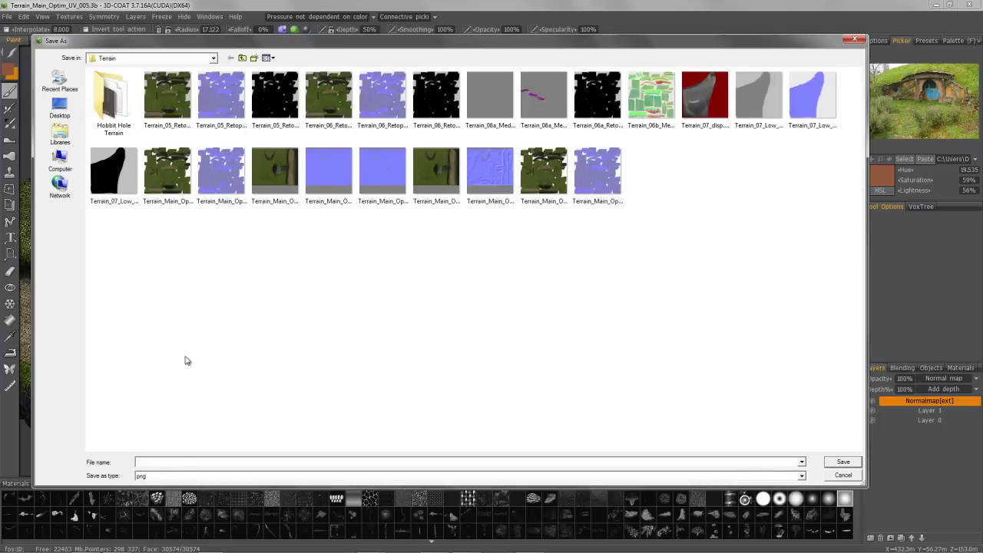
left_click(444, 177)
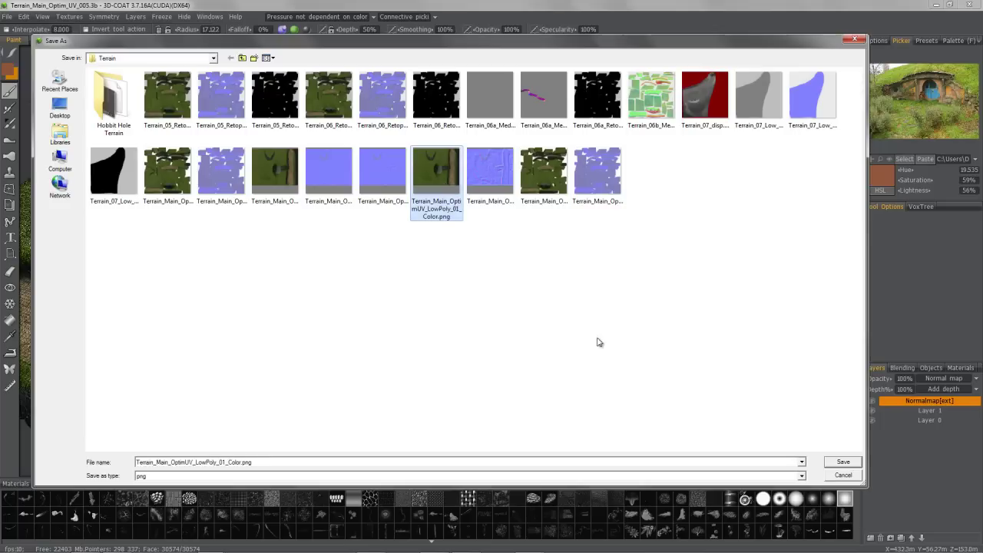
left_click(844, 461)
left_click(524, 283)
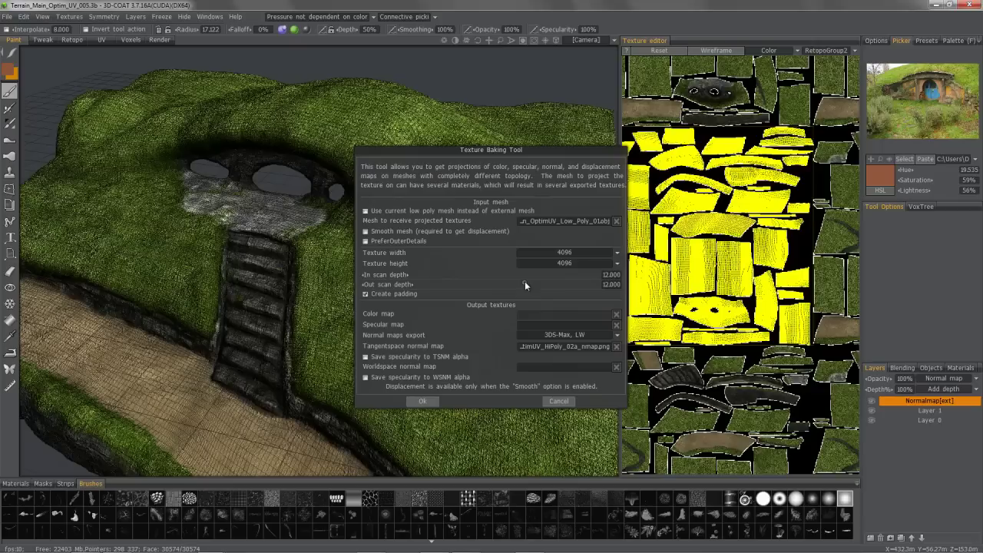
- Write the tangent-space normal map over Terrain_Main_OptimUV_LowPoly_01_nmap.png
left_click(547, 345)
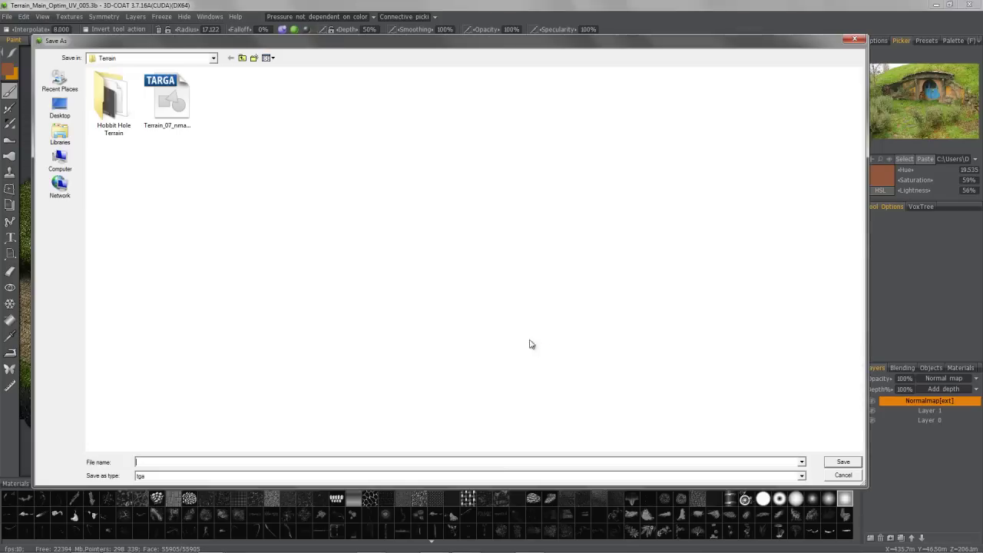
left_click(208, 476)
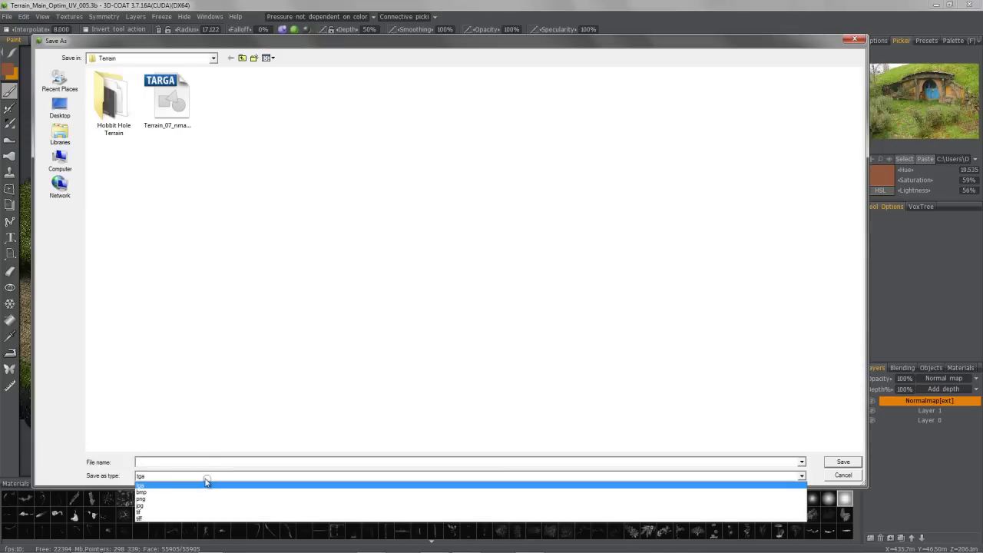
left_click(167, 504)
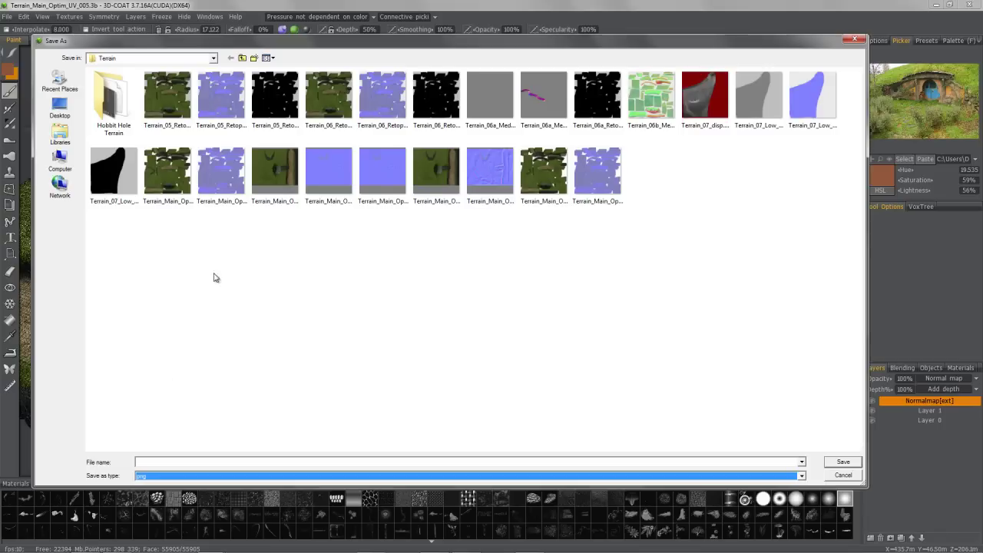
left_click(493, 173)
double_click(489, 175)
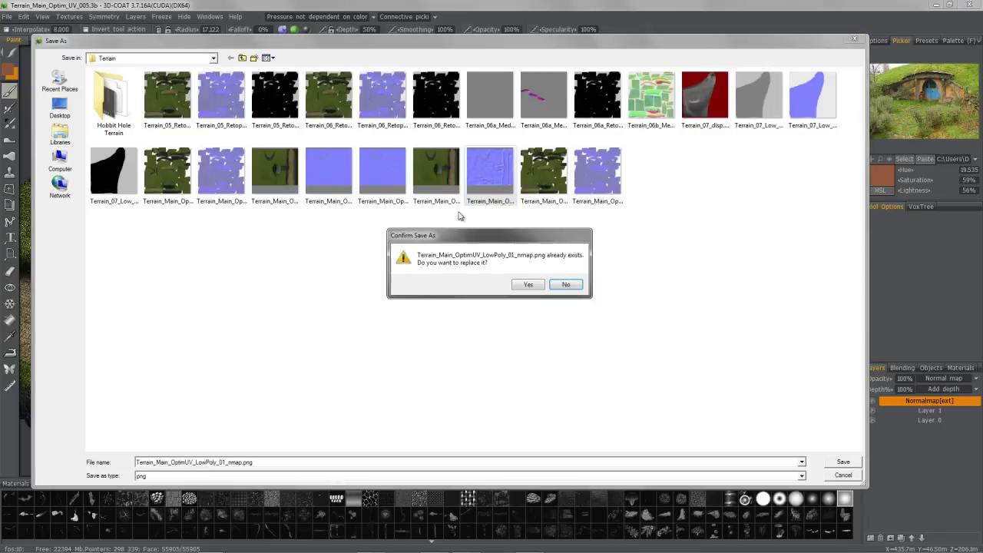
left_click(526, 284)
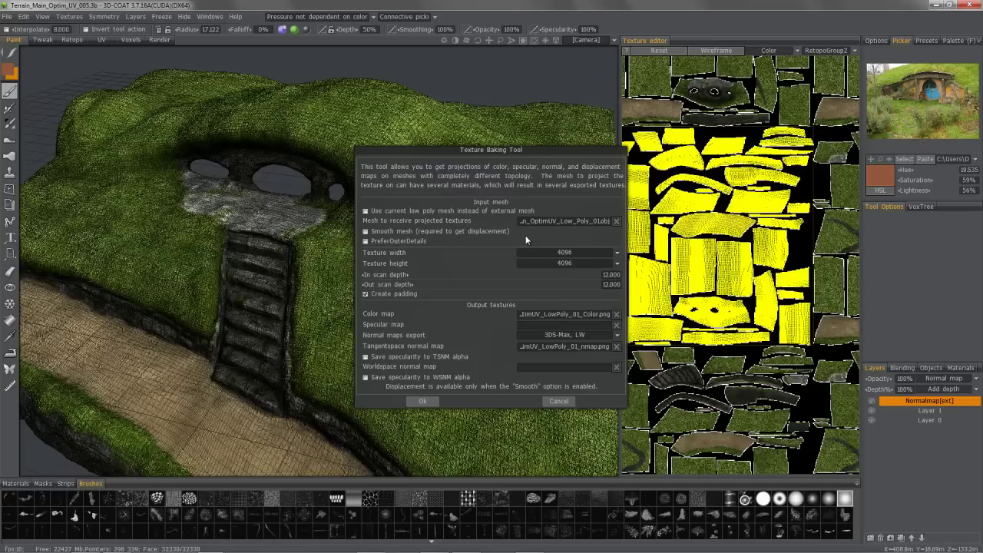
- Leave Smooth mesh unchecked and run the 4096 colour and normal map bake onto the low-poly terrain
left_click(366, 231)
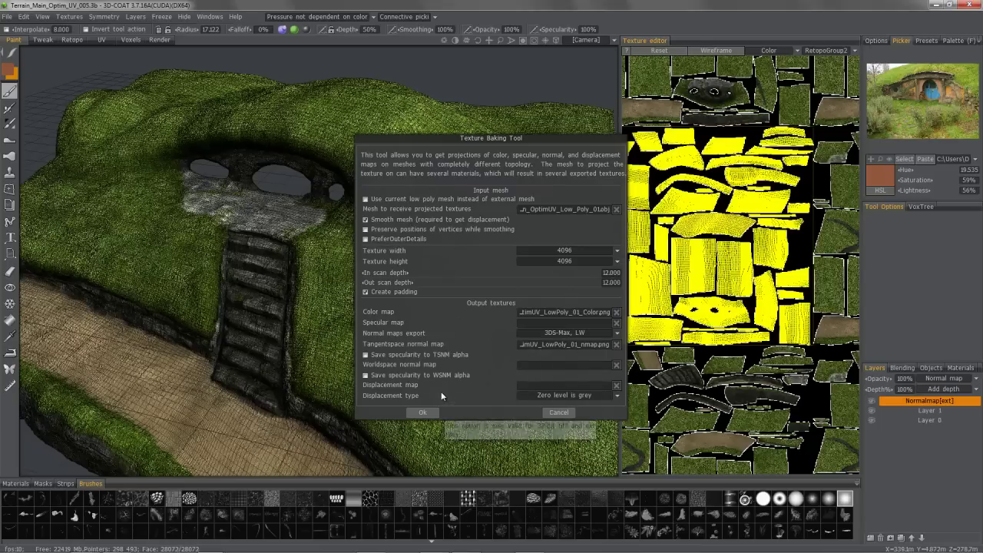
left_click(366, 220)
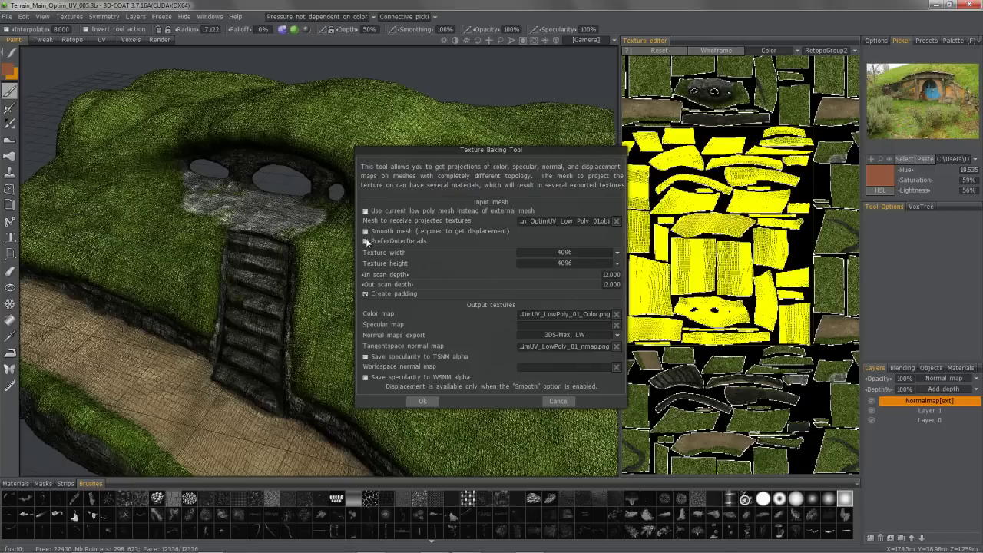
left_click(422, 401)
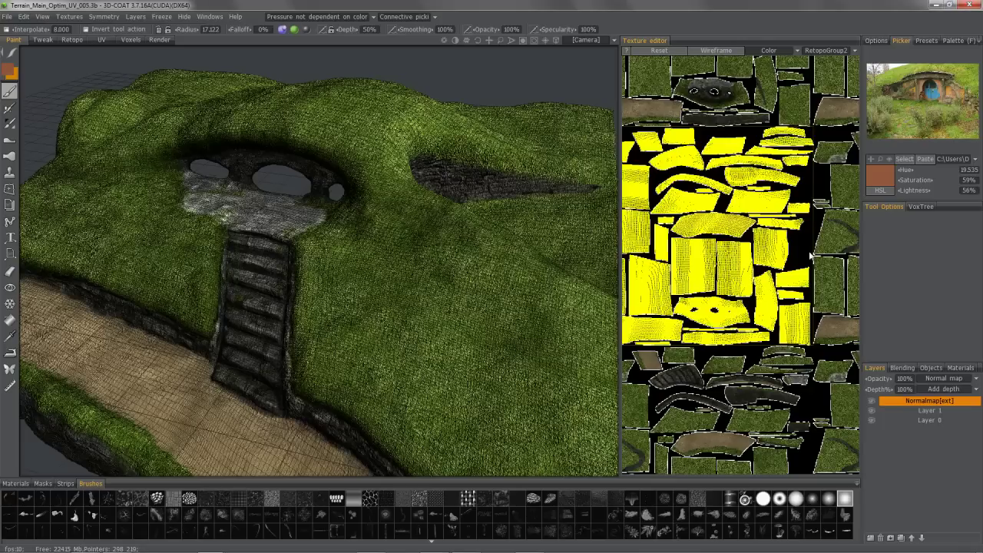
- Orbit the baked terrain, then switch to the 3D-Coat window with the grey low-poly mesh
right_click_drag(254, 323, 370, 260)
mouse_move(212, 544)
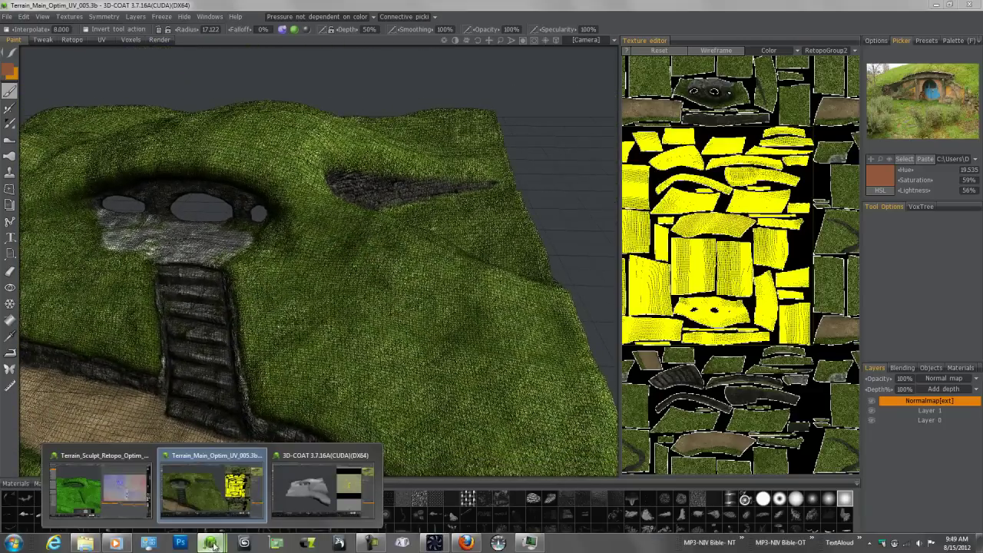
left_click(313, 495)
- Import Terrain_Main_OptimUV_LowPoly_01_Color.png as the grey terrain's diffuse map
right_click_drag(401, 281, 108, 54)
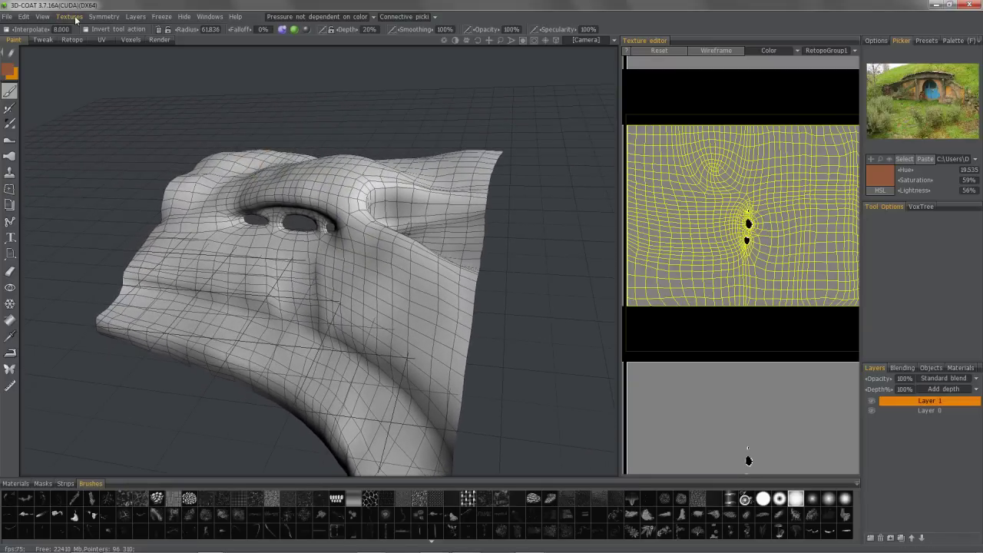
left_click(76, 18)
mouse_move(100, 33)
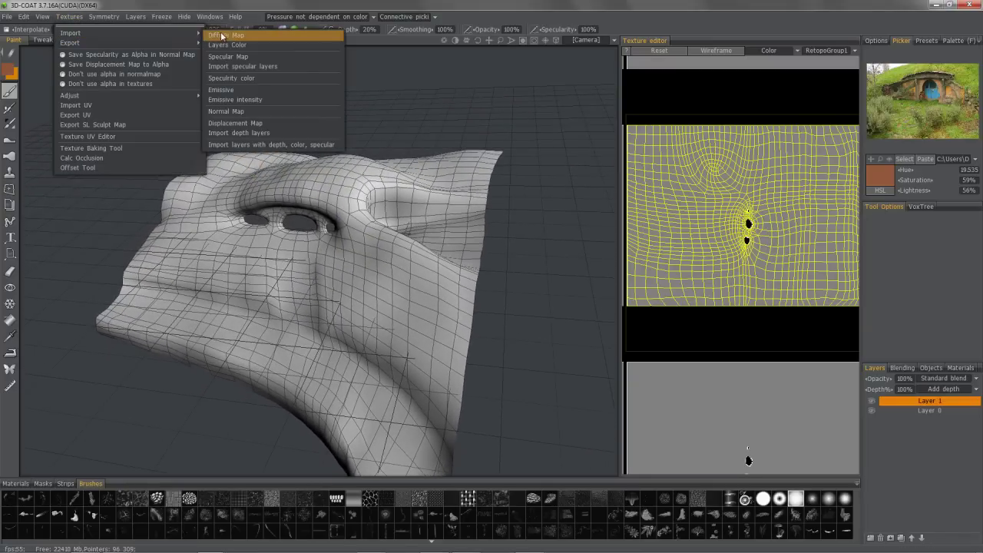
left_click(222, 36)
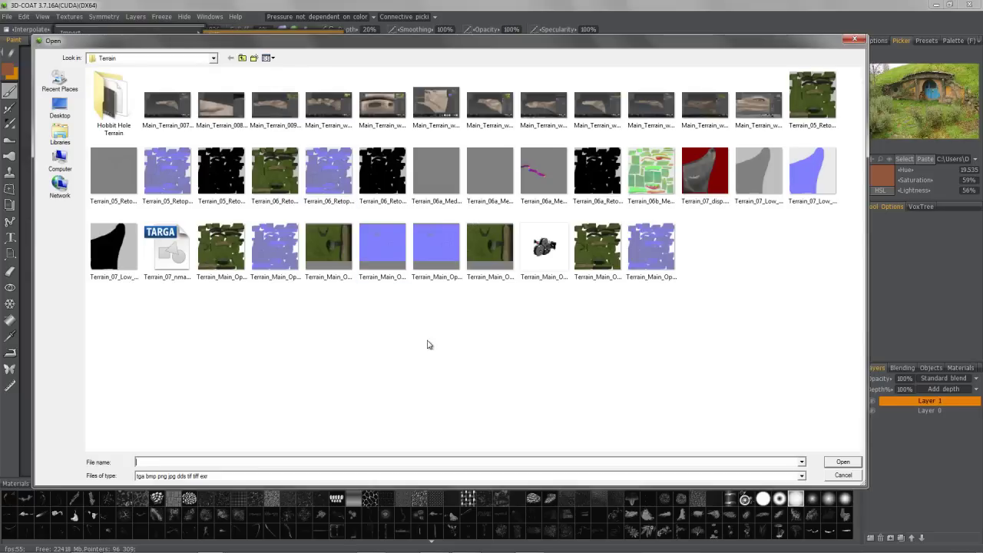
left_click(491, 250)
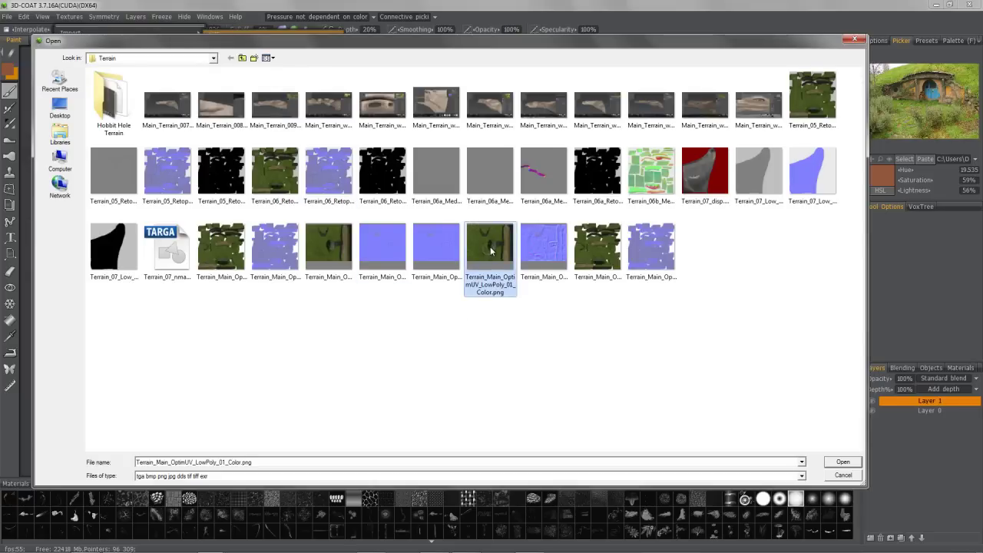
double_click(491, 251)
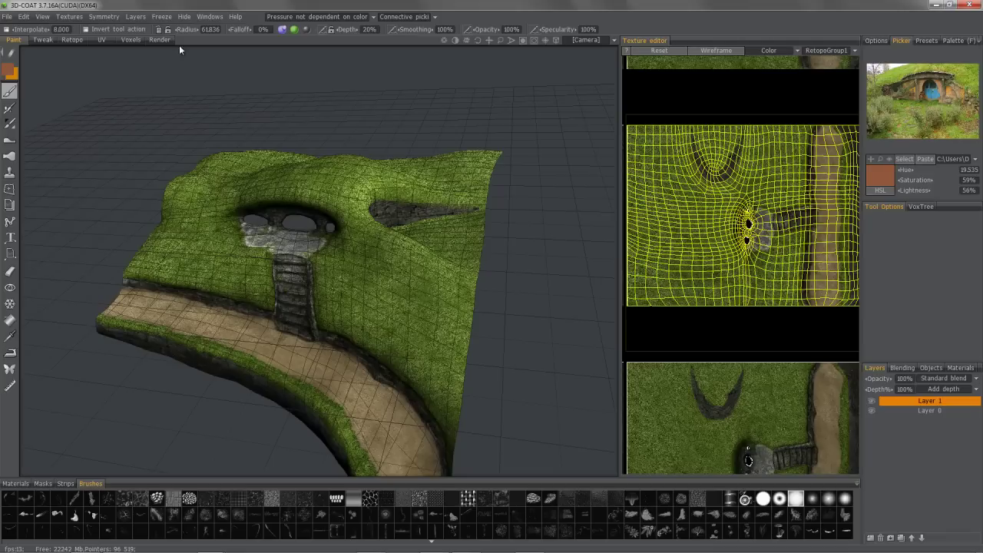
- Import the baked nmap png as the terrain's normal map with default settings
left_click(136, 16)
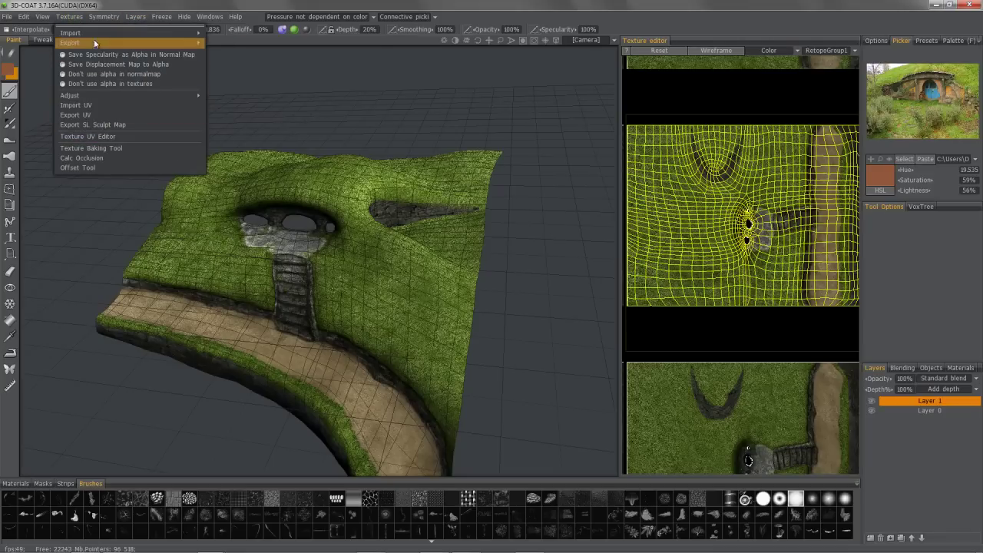
mouse_move(145, 34)
left_click(226, 111)
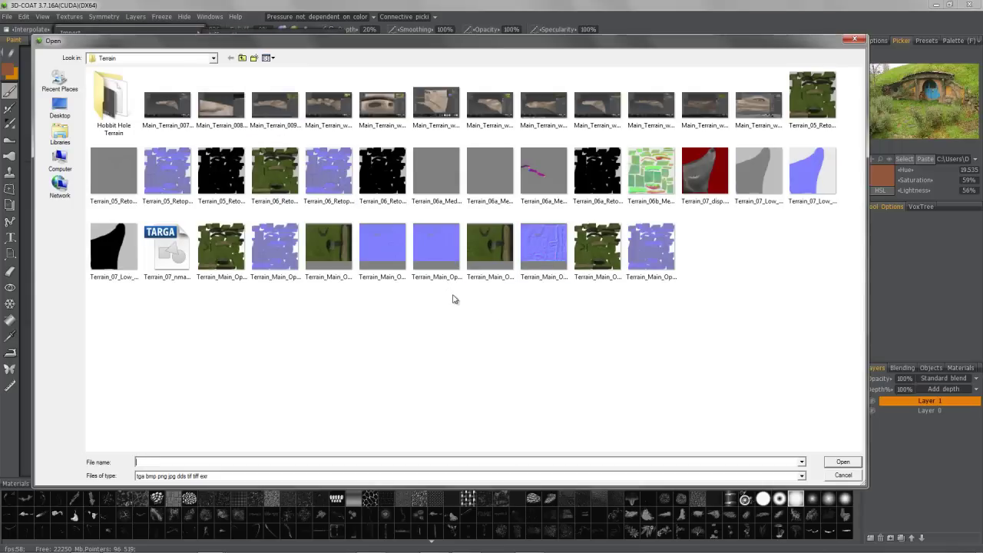
double_click(555, 244)
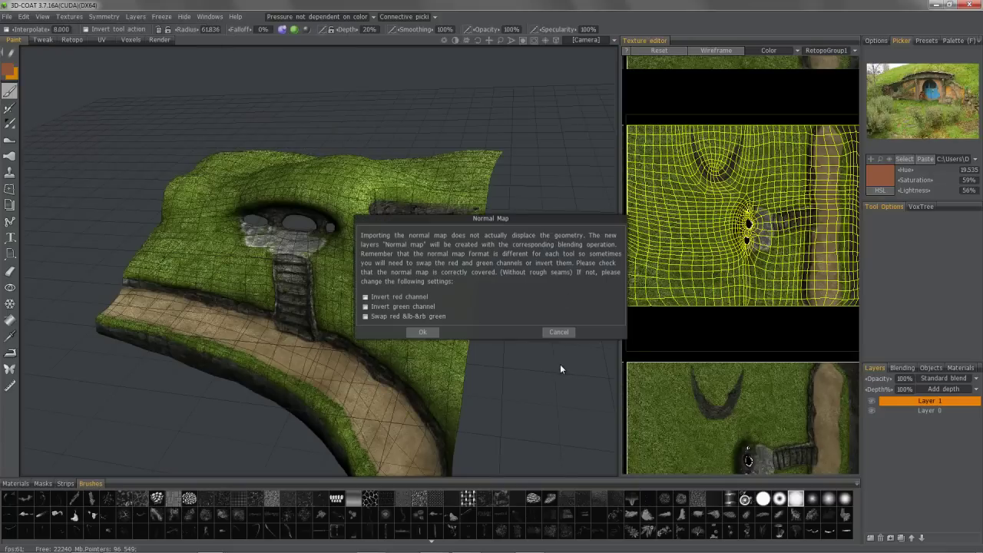
left_click(423, 332)
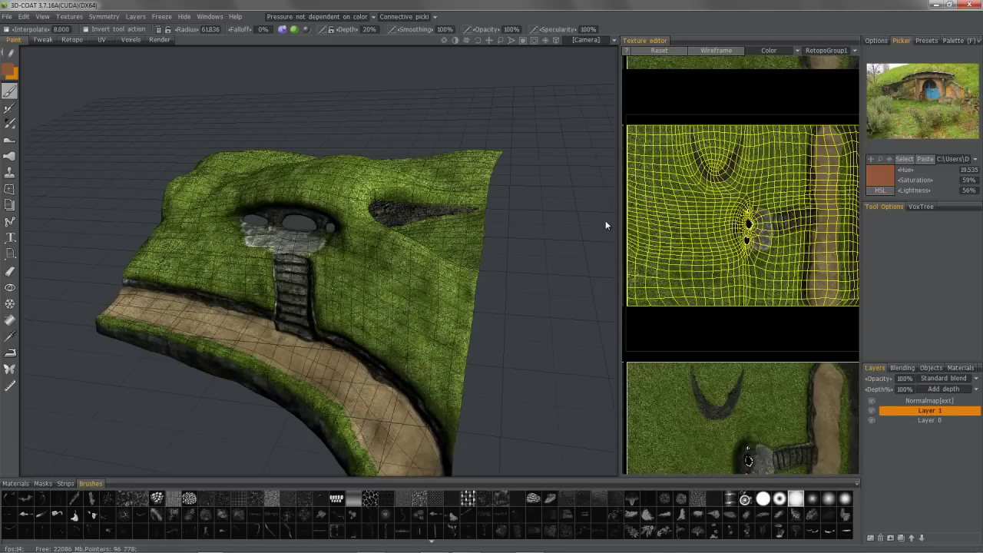
- Set Layer 1's Depth to 150% and review its blending settings
left_click(904, 391)
type("150")
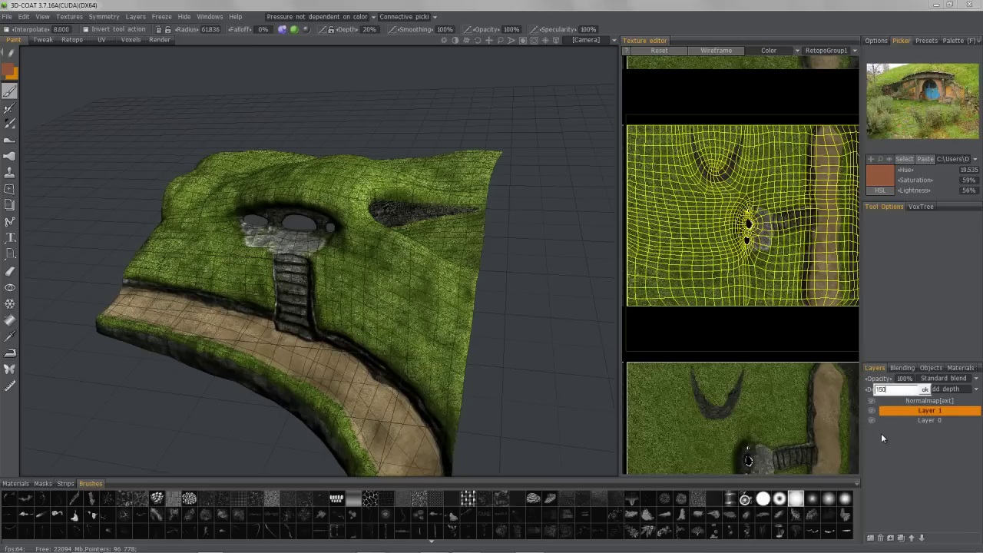
key("Return")
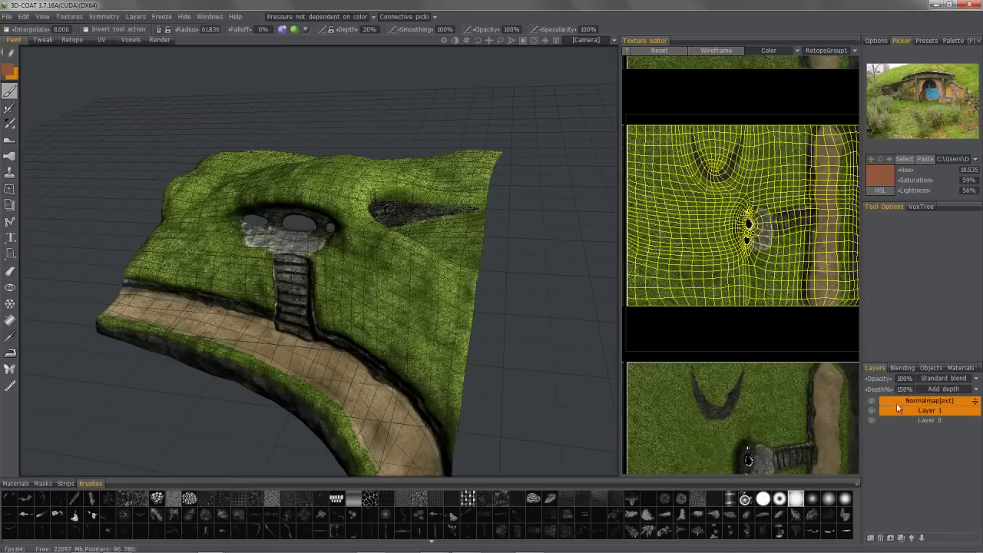
left_click(903, 368)
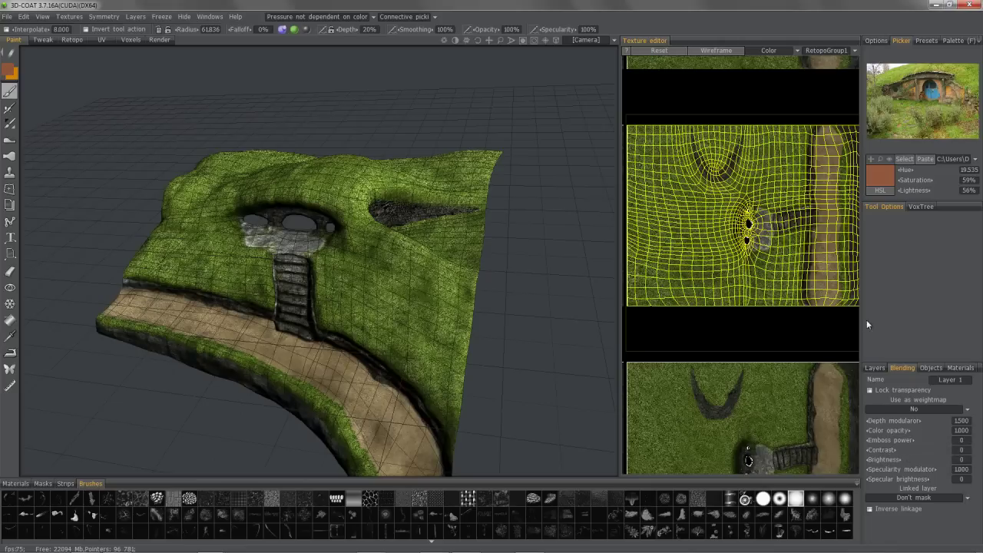
left_click(875, 368)
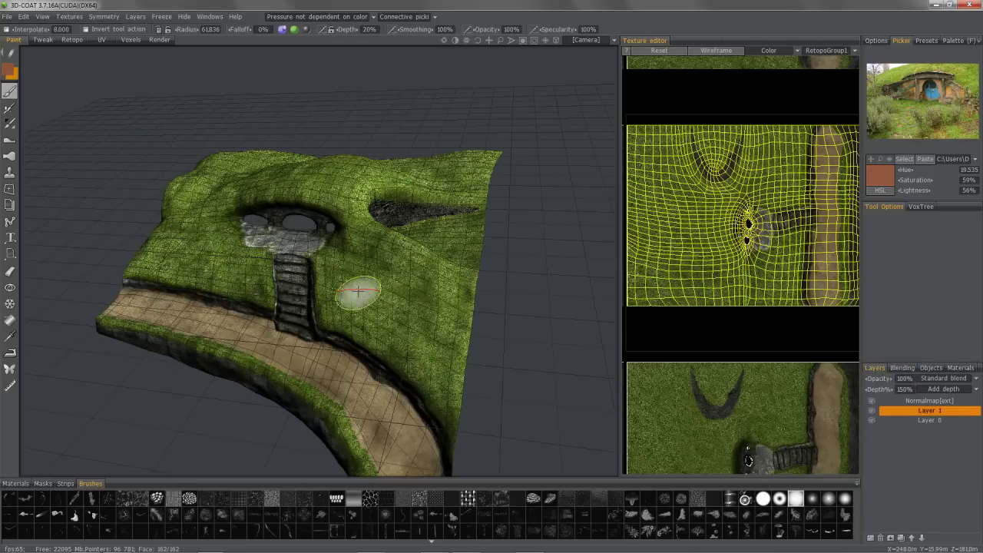
scroll(375, 309, "up", 6)
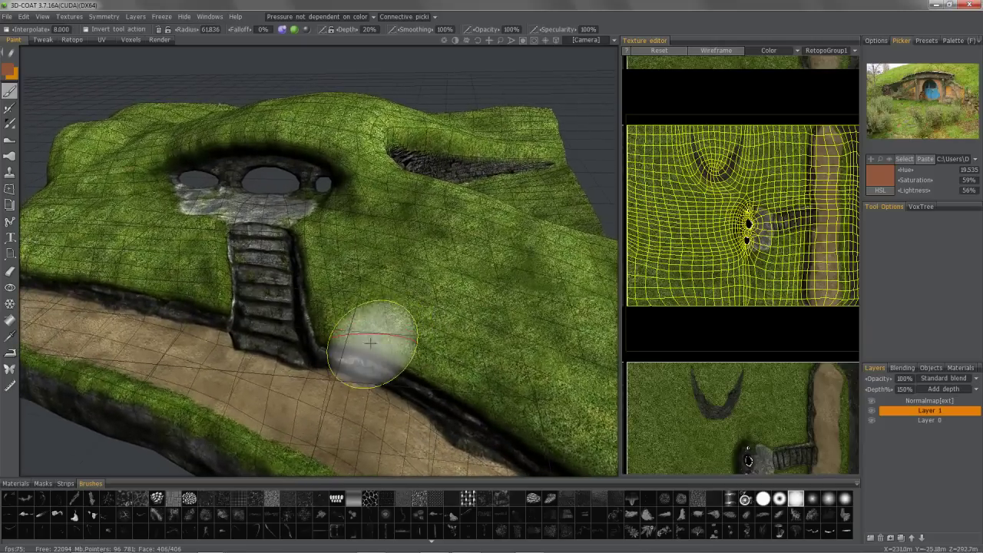
- Orbit the hobbit hill, shrink the brush radius to about 41, and return to Terrain_Main_Optim_UV_005.3b
mouse_move(350, 310)
left_mouse_down("alt")
mouse_move(351, 197)
mouse_move(100, 281)
mouse_move(395, 302)
mouse_move(174, 243)
mouse_move(345, 305)
mouse_move(366, 259)
mouse_move(393, 271)
mouse_move(213, 176)
mouse_move(200, 219)
mouse_move(272, 270)
left_mouse_up("alt")
right_click_drag(285, 220, 281, 228)
mouse_move(281, 228)
left_mouse_down("alt")
mouse_move(282, 202)
mouse_move(347, 219)
mouse_move(407, 325)
mouse_move(95, 62)
mouse_move(120, 66)
left_mouse_up("alt")
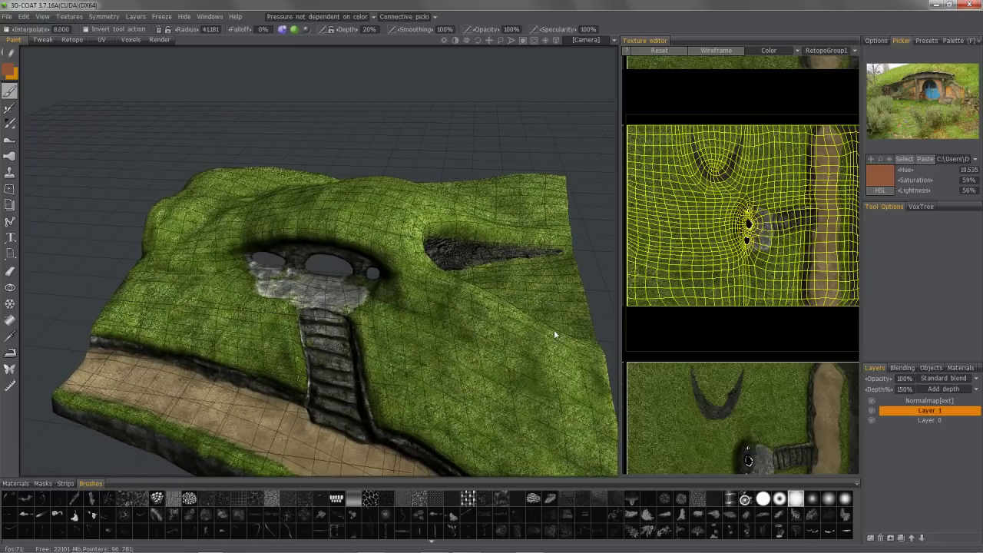
left_click(487, 298)
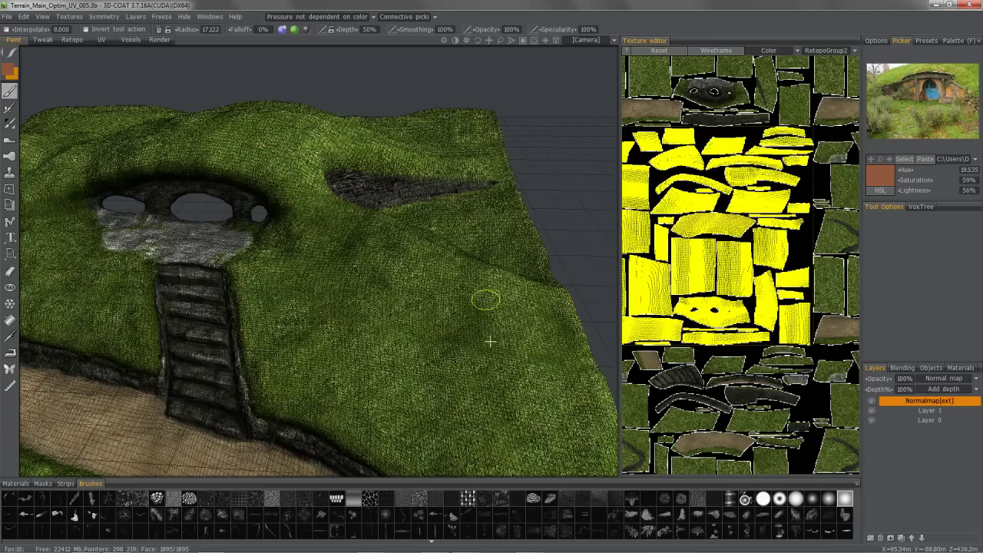